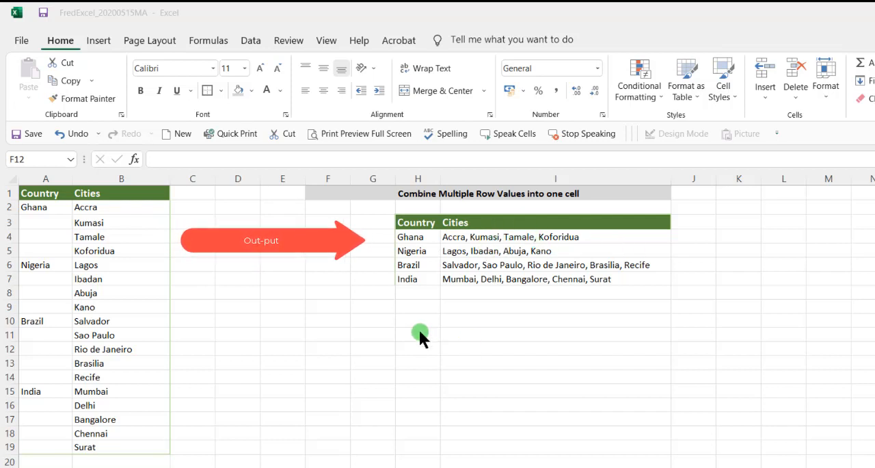
- Clear the countries and combined cities from H4:I7 in the output table
left_click_drag(410, 237, 568, 274)
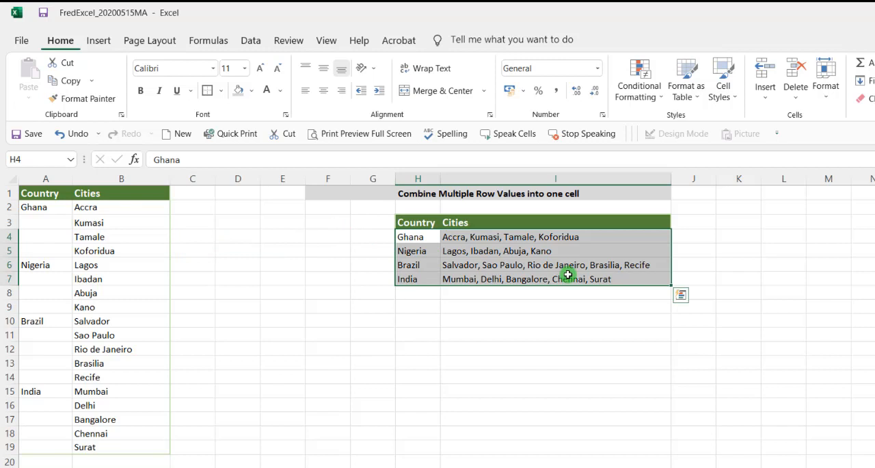
key("Delete")
left_click(288, 291)
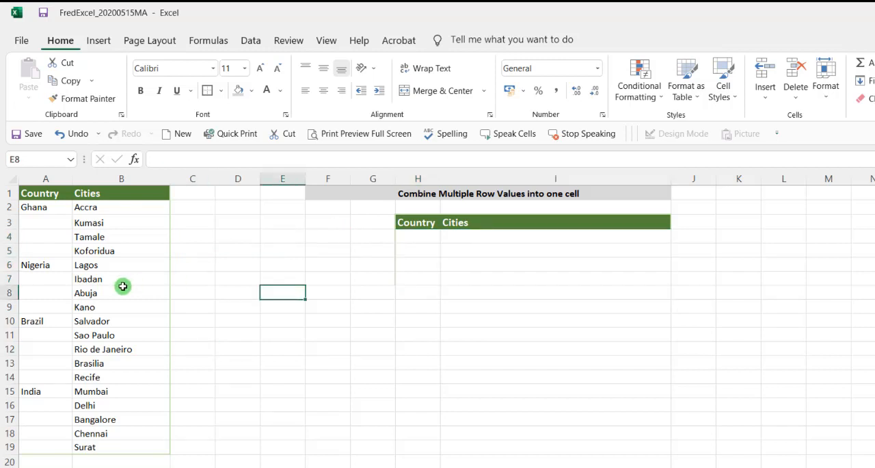
left_click_drag(36, 223, 33, 302)
left_click(33, 288)
left_click(34, 279)
left_click(264, 290)
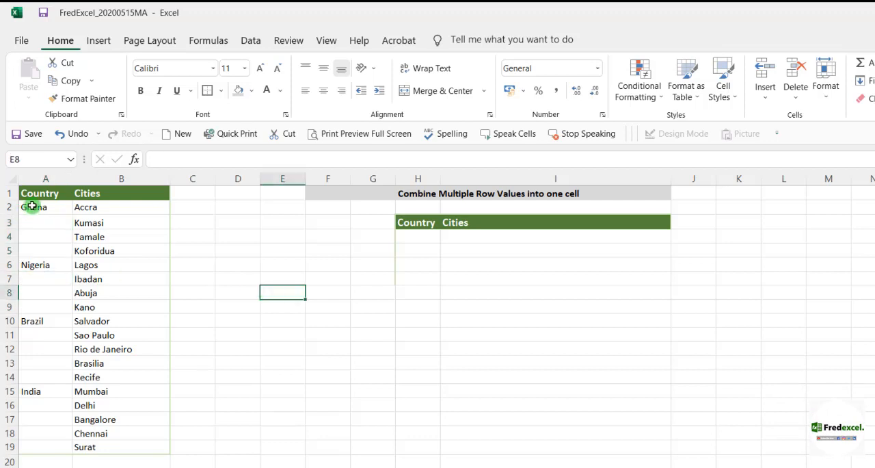
- Select only the blank cells in A2:A19 with Go To Special and fill them all with the country above using =A2
left_click_drag(32, 205, 46, 447)
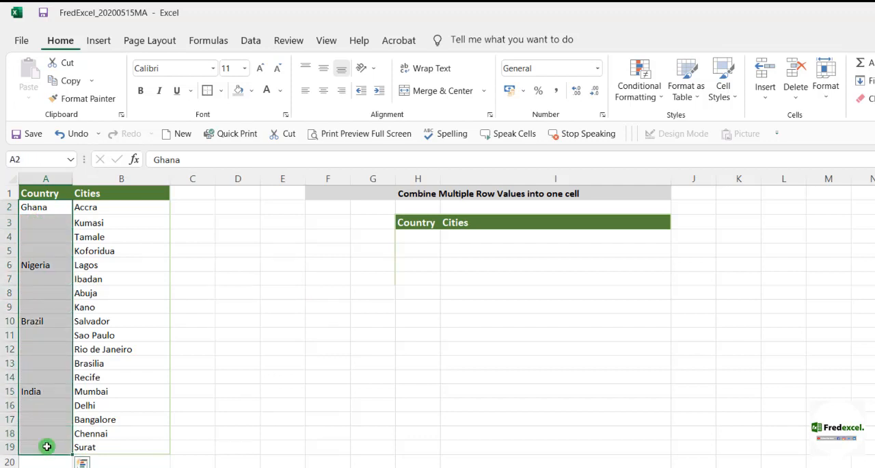
key("ctrl+g")
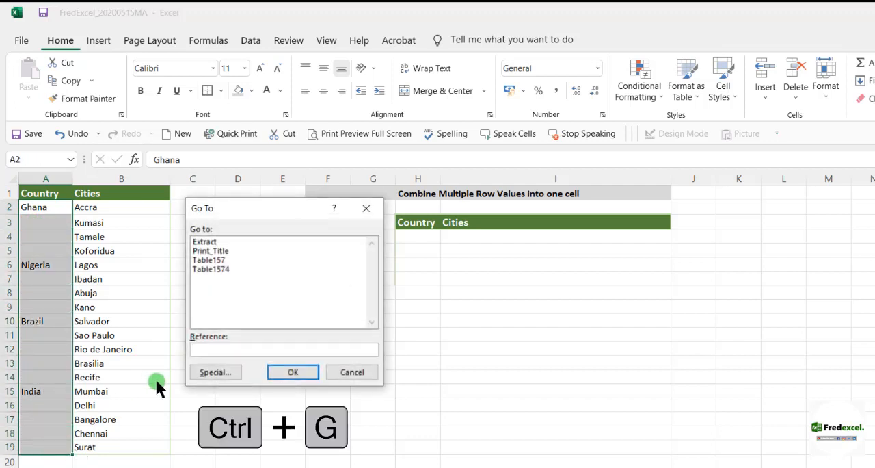
left_click(218, 372)
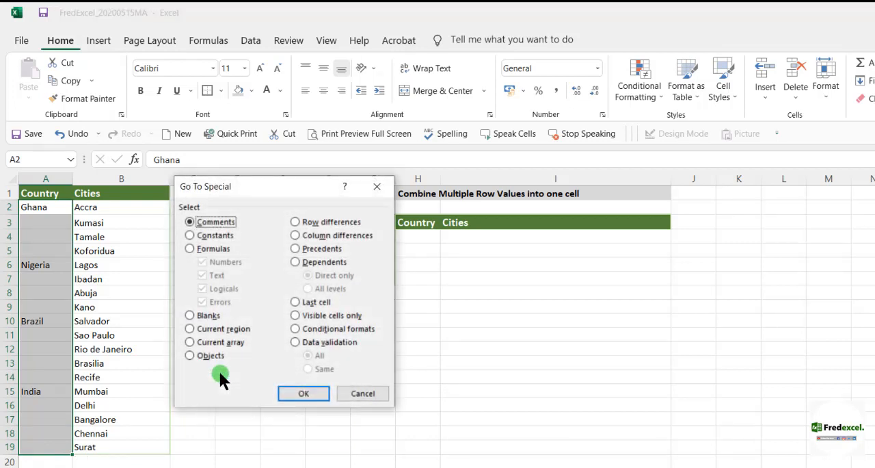
left_click(190, 315)
left_click(304, 392)
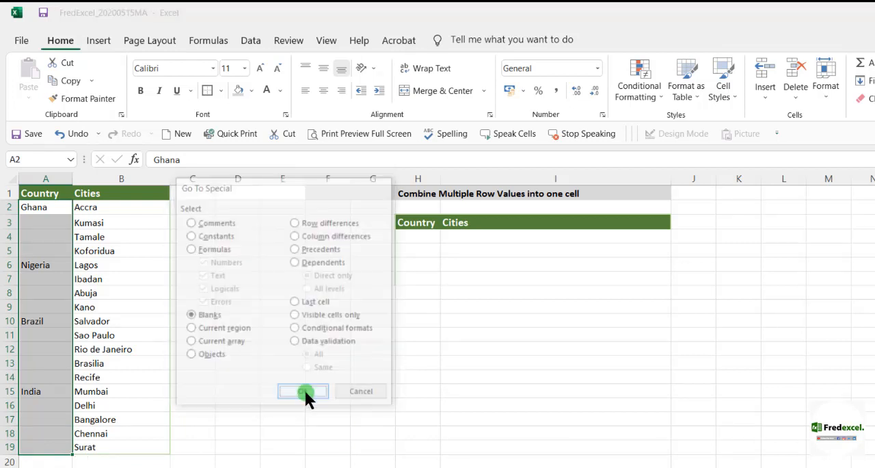
type("=")
left_click(39, 208)
key("ctrl+Return")
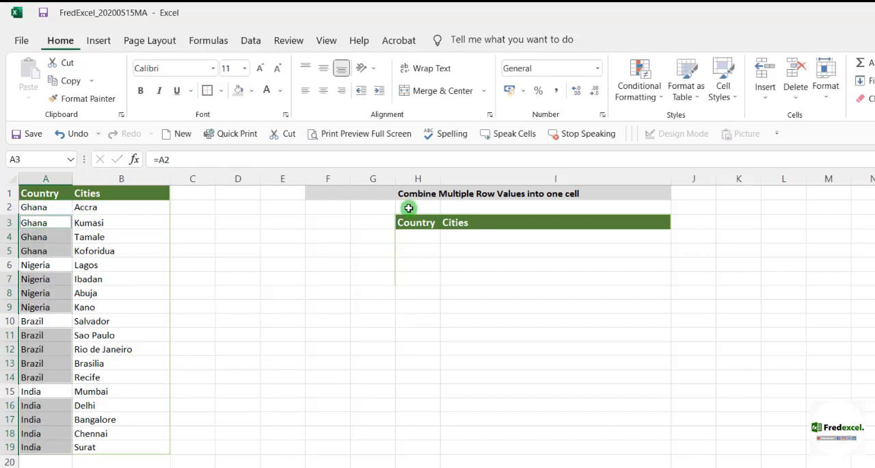
- Copy the unique countries from $A$1:$A$19 to the output table at H3 with an Advanced Filter, unique records only
left_click_drag(34, 207, 62, 448)
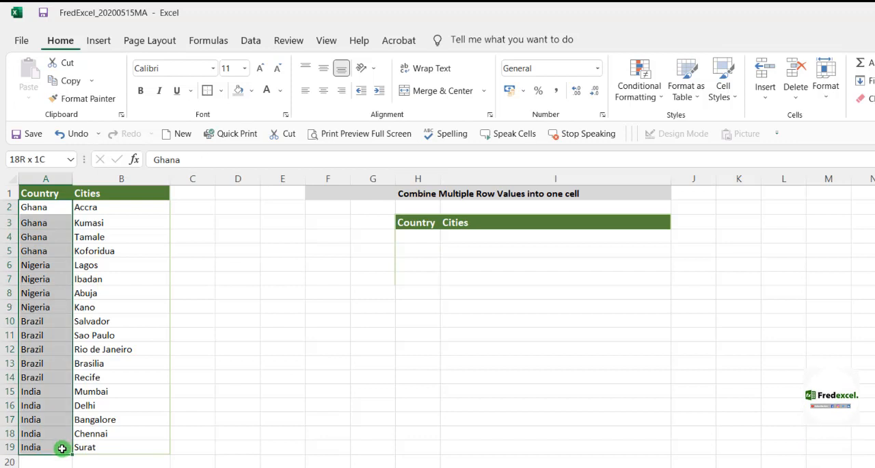
left_click(251, 40)
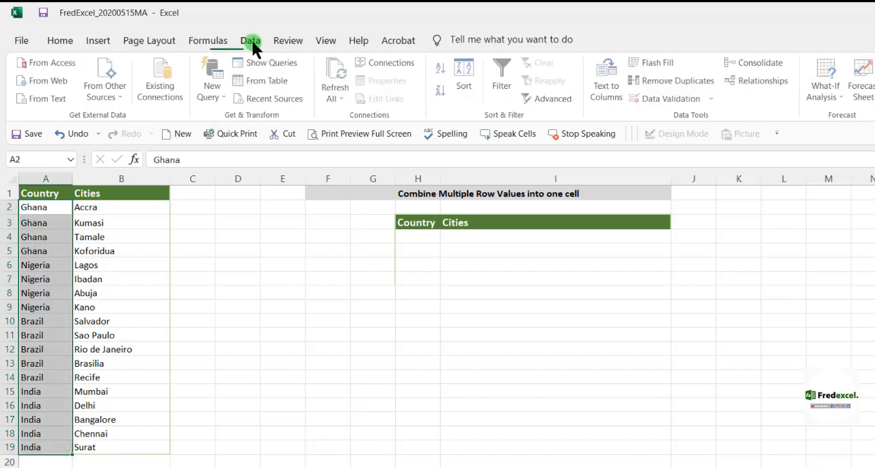
left_click(538, 99)
left_click(220, 268)
left_click(307, 319)
left_click(418, 223)
left_click(216, 339)
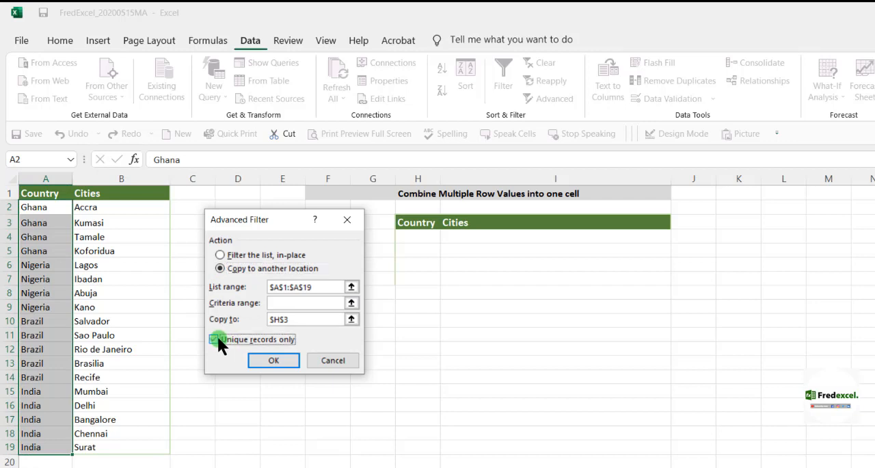
left_click(351, 319)
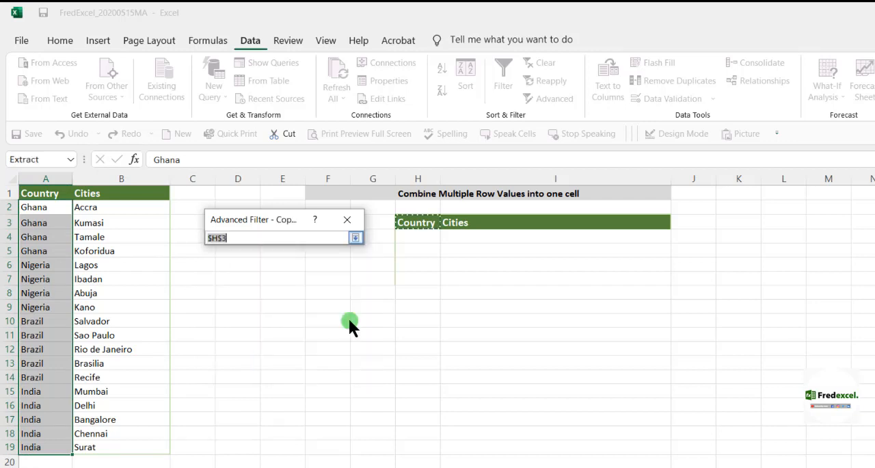
left_click(417, 224)
left_click(356, 237)
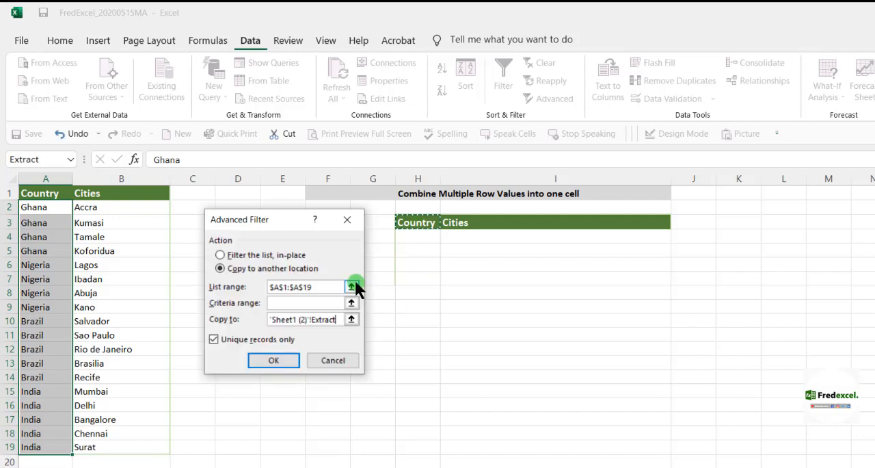
left_click(273, 360)
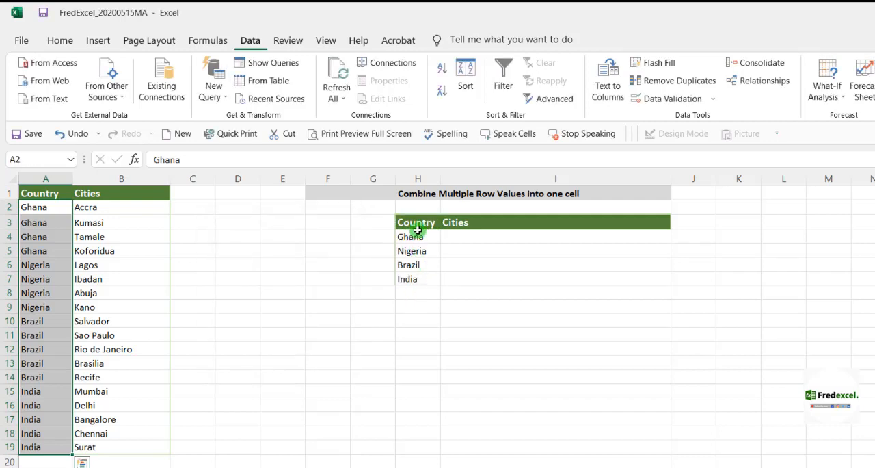
- Enter the formula =H4=A2:A19 in I4 to compare the output country with the country column
left_click(484, 239)
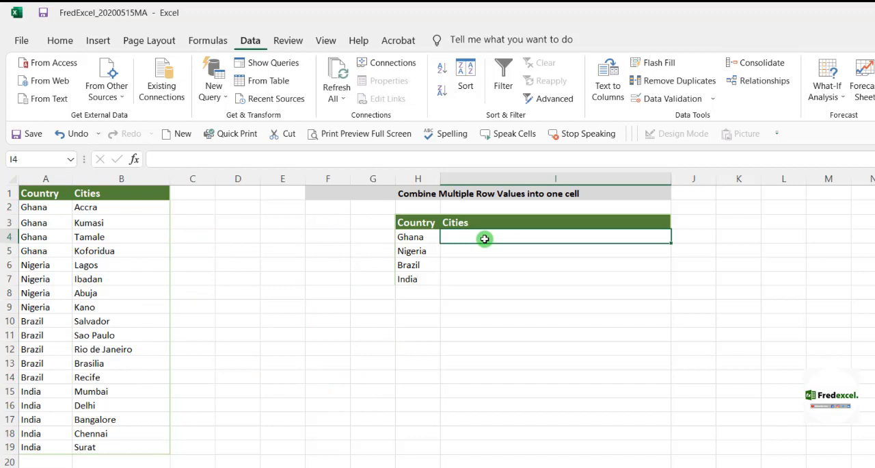
type("=")
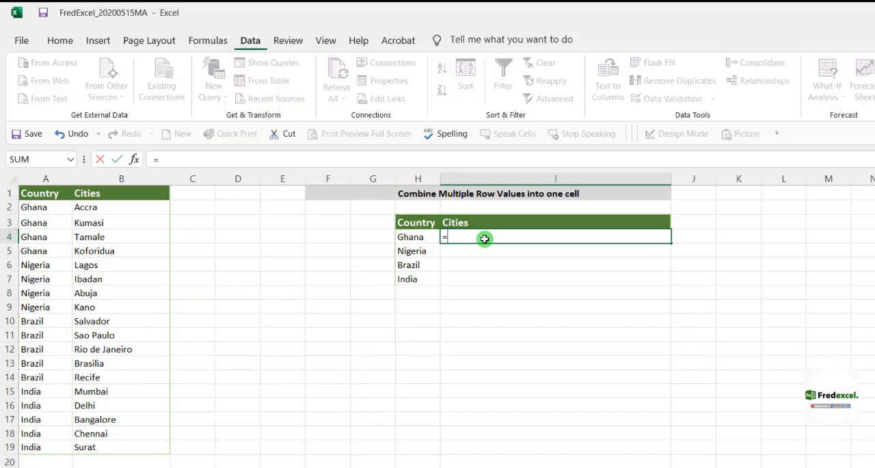
left_click(422, 240)
type("=")
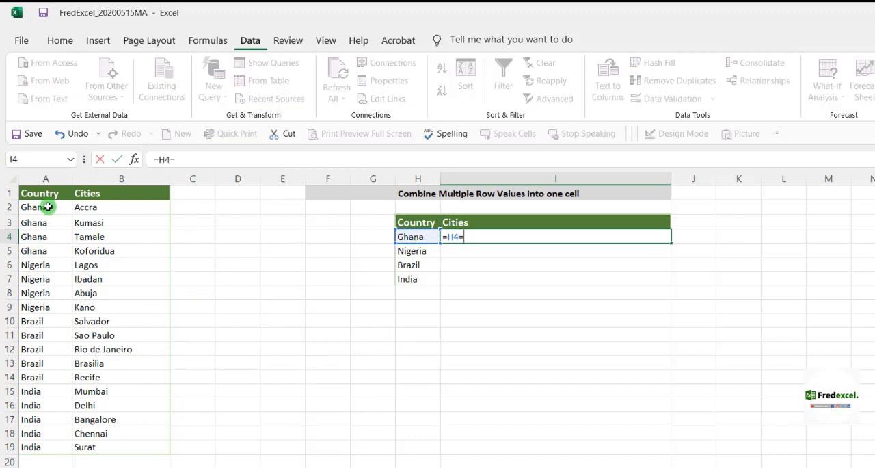
left_click_drag(27, 206, 31, 448)
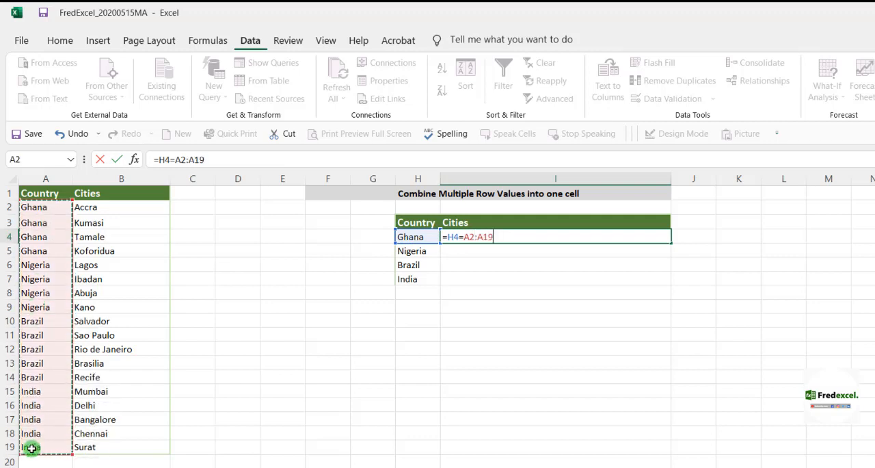
key("Return")
- Wrap the comparison in I4 in an IF function that returns B2:B19 when true and empty text "" when false
left_click(157, 159)
type("if")
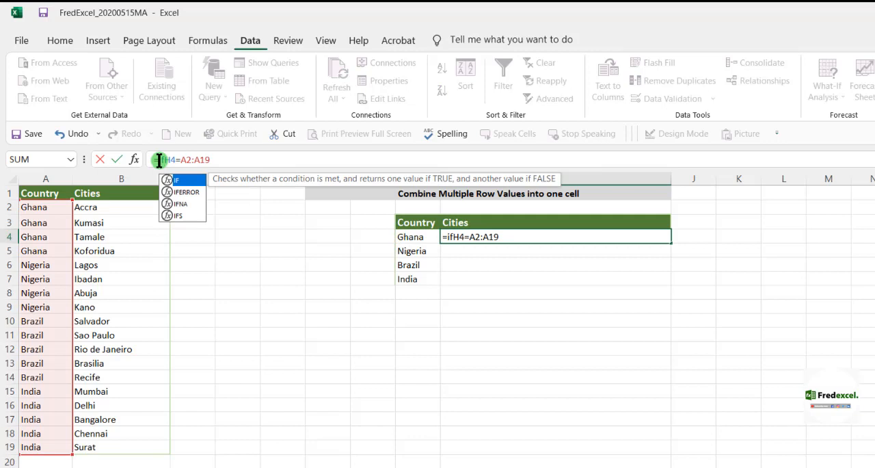
type("(")
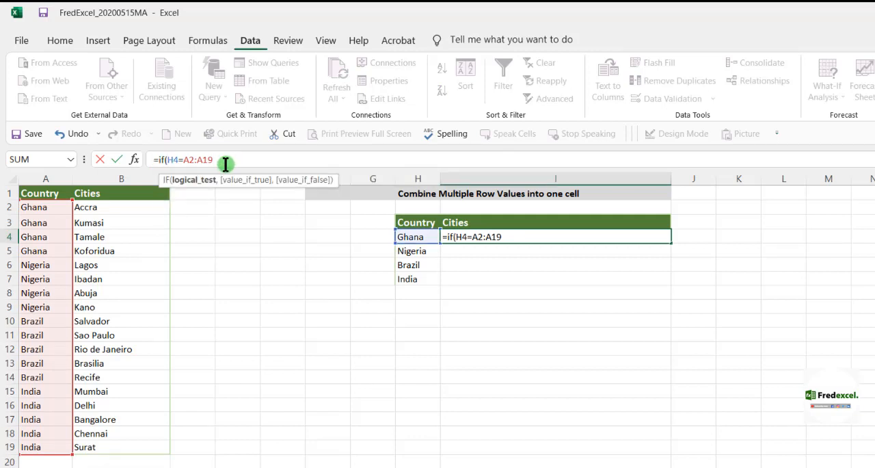
type(",")
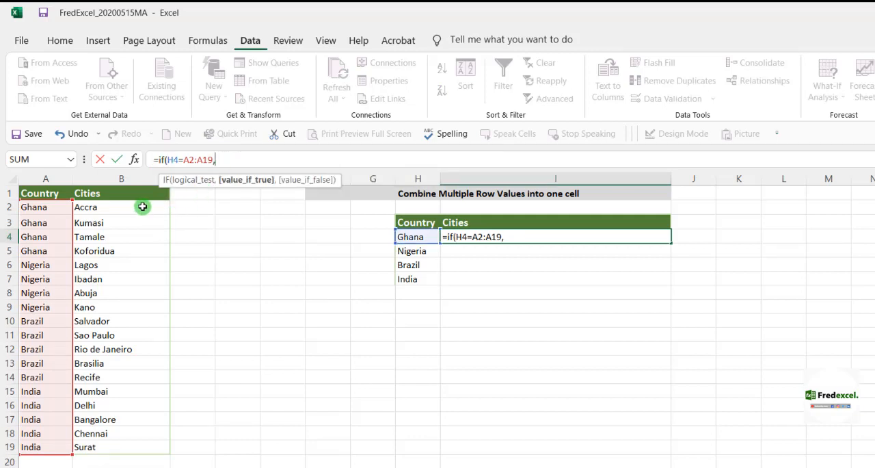
left_click_drag(143, 207, 128, 443)
type(",")
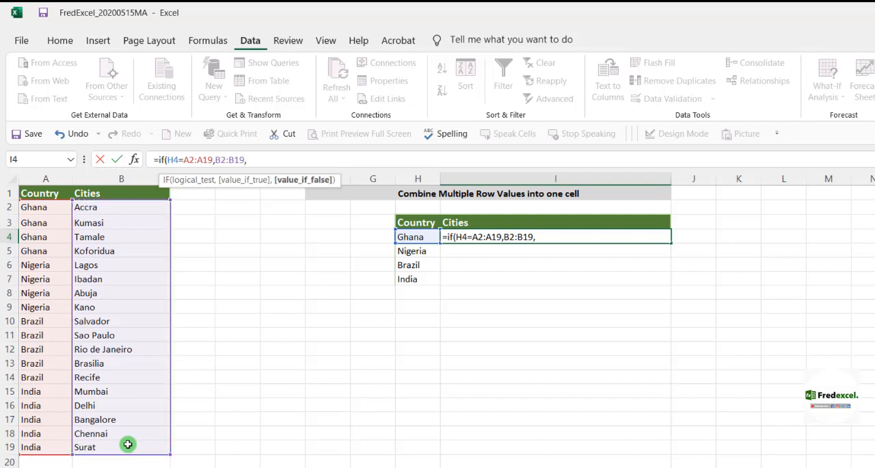
type("\"\")")
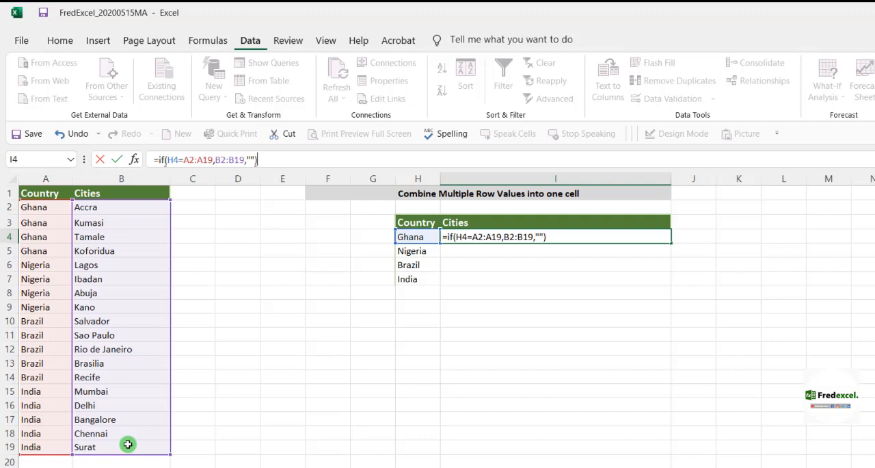
key("Return")
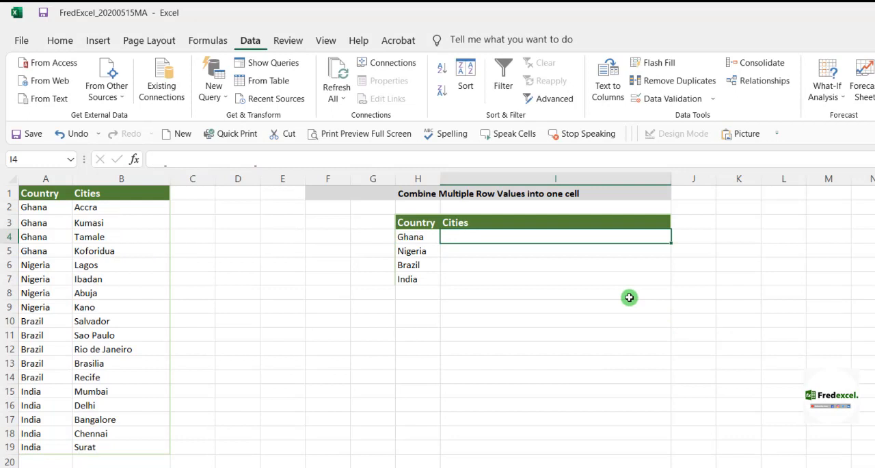
- Nest I4's IF formula in TEXTJOIN with delimiter ", " and TRUE for ignoring empty cells, entered as an array formula
type("=text")
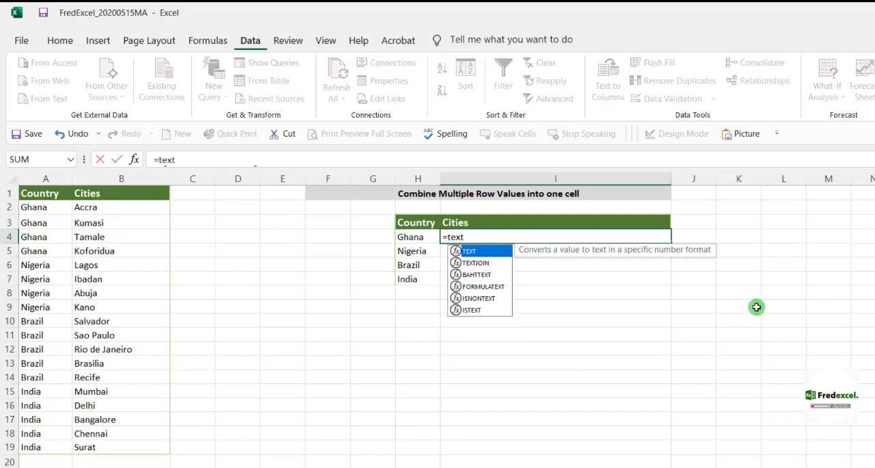
double_click(483, 262)
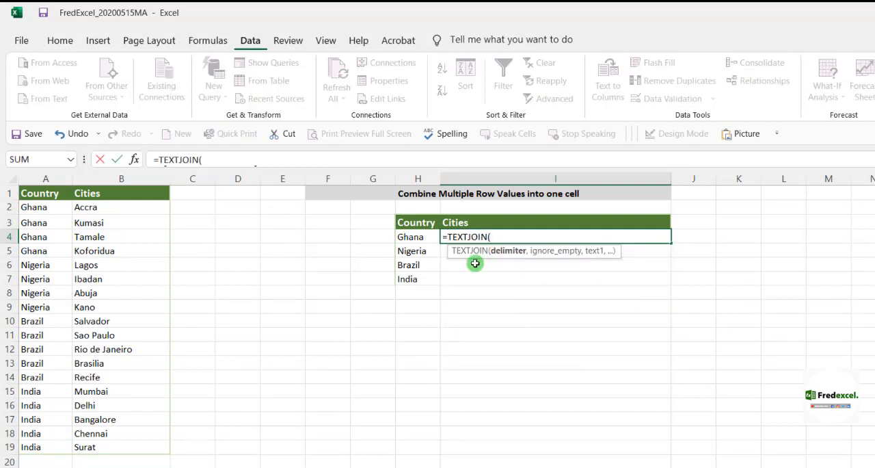
type("\", \",")
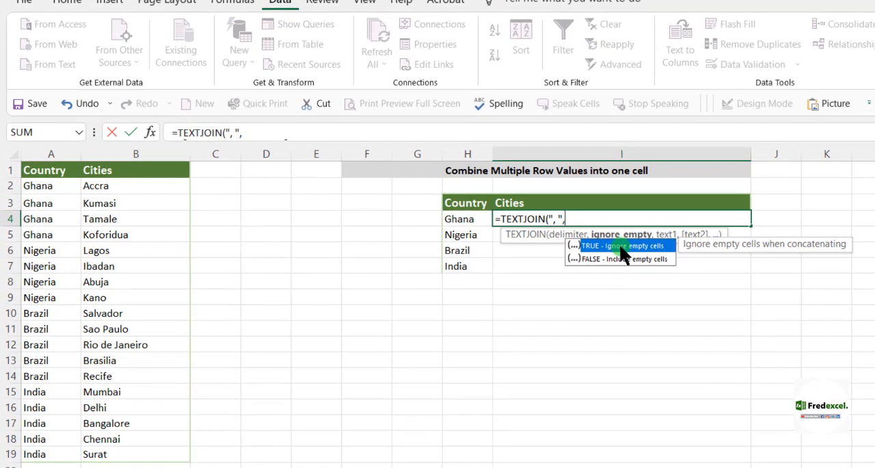
double_click(620, 245)
type(",")
key("ctrl+v")
type(")")
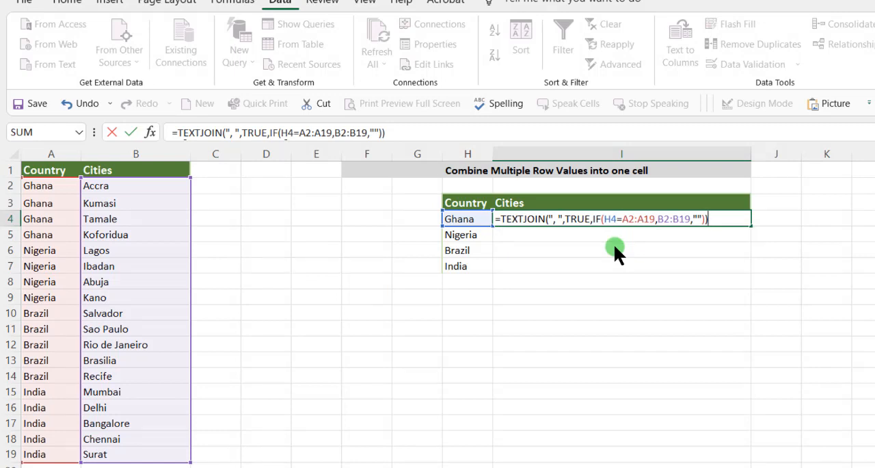
key("ctrl+shift+Return")
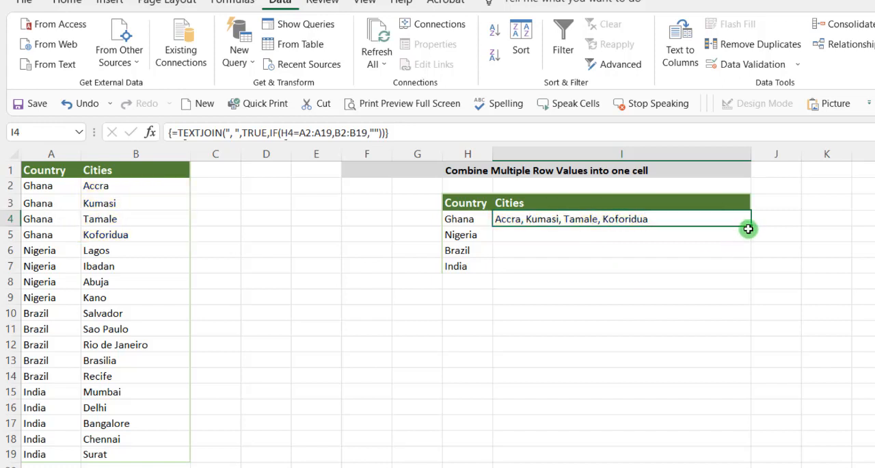
- Fill the array formula from I4 down to I7 for the remaining countries
left_click_drag(749, 226, 750, 274)
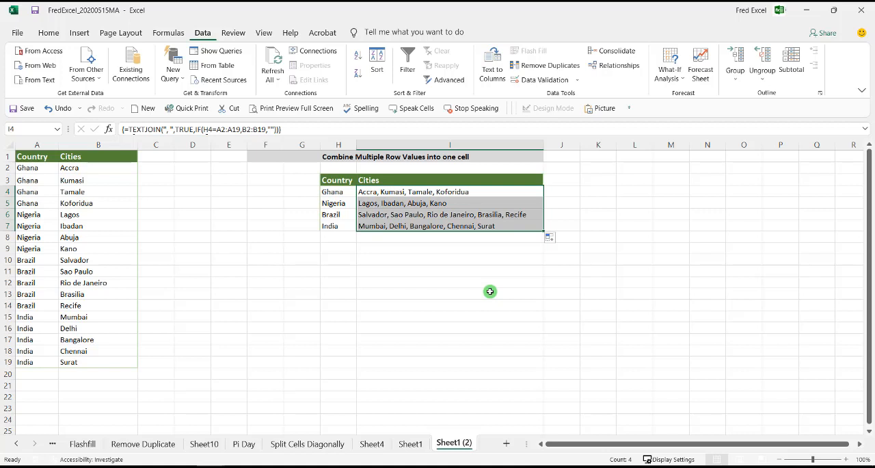
left_click(408, 296)
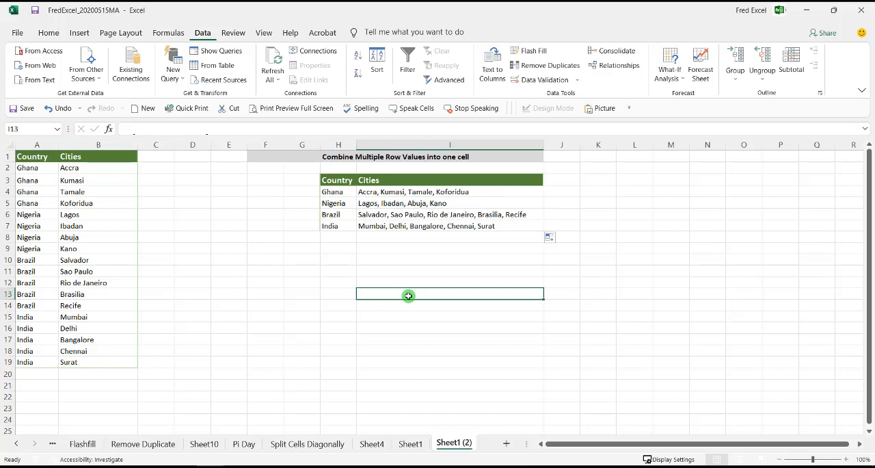